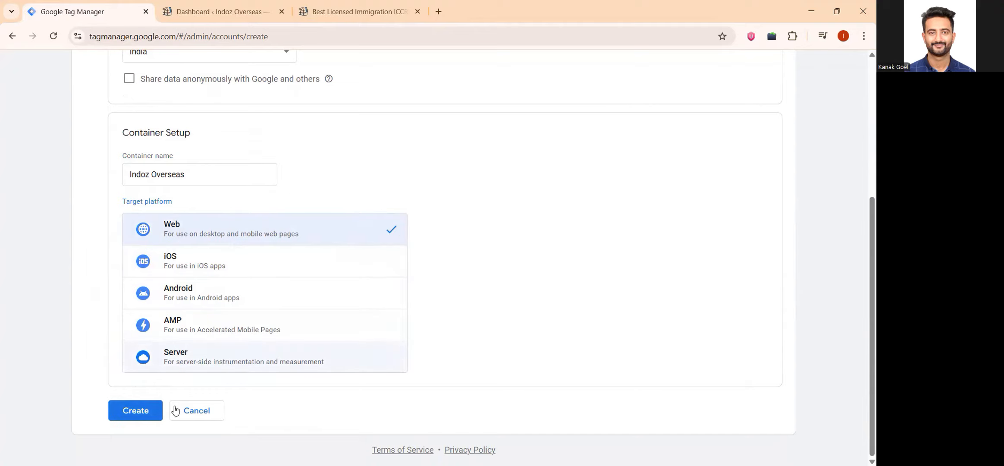
Step: Create the Indoz Overseas web container, accepting the Tag Manager terms of service and the GDPR data processing terms
left_click(136, 412)
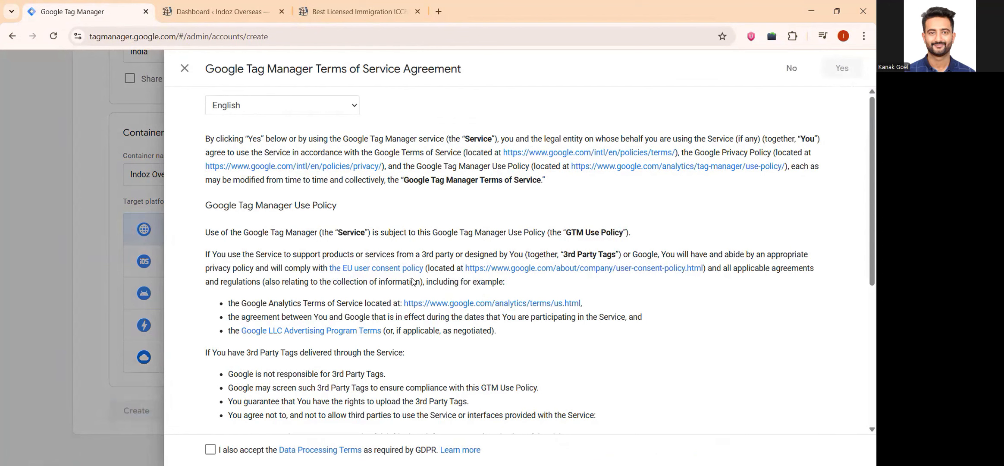
scroll(413, 281, "down", 1)
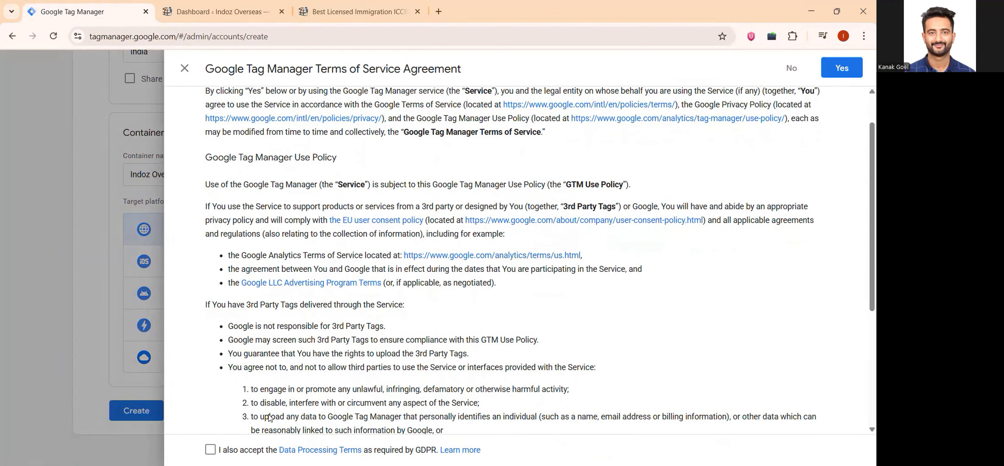
left_click(210, 449)
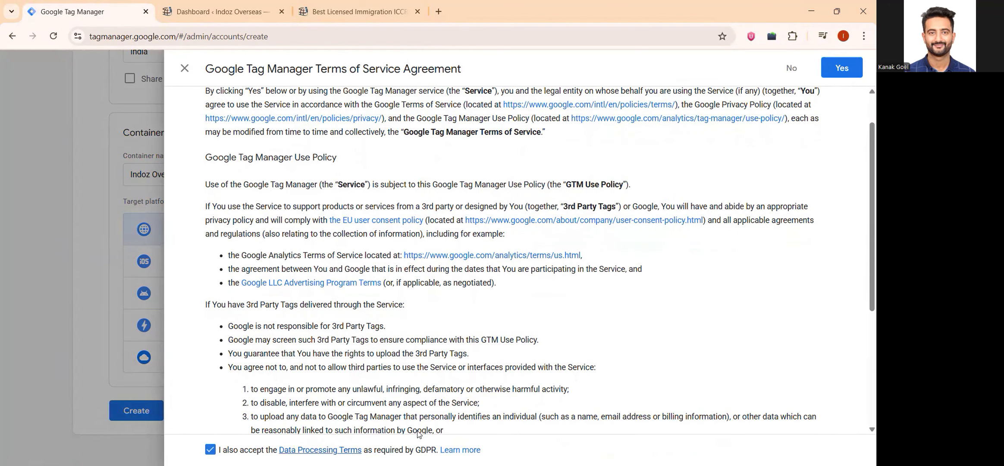
left_click(844, 67)
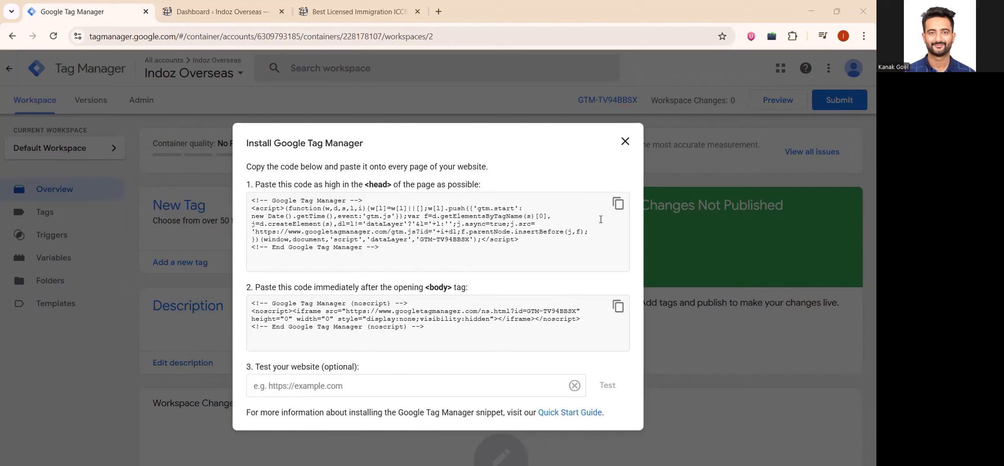
Step: Switch to the Indoz Overseas WordPress dashboard and open the Theme File Editor
left_click(368, 15)
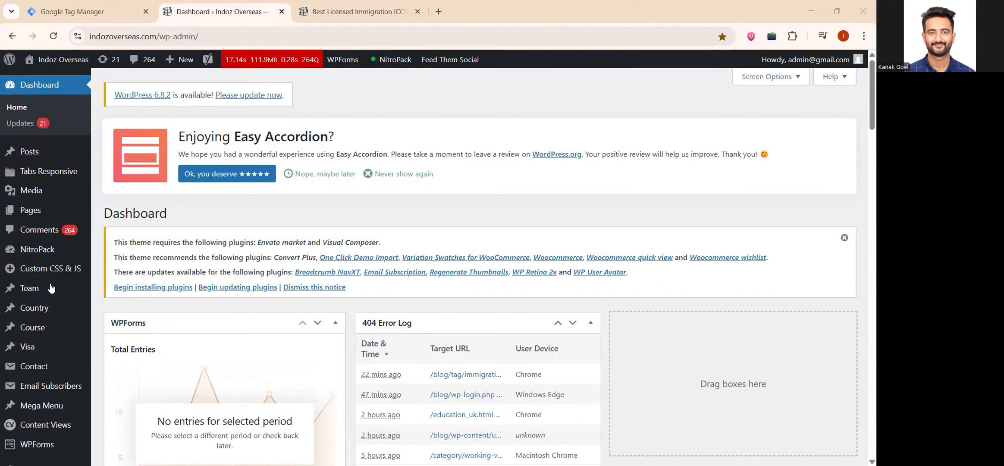
scroll(69, 308, "down", 3)
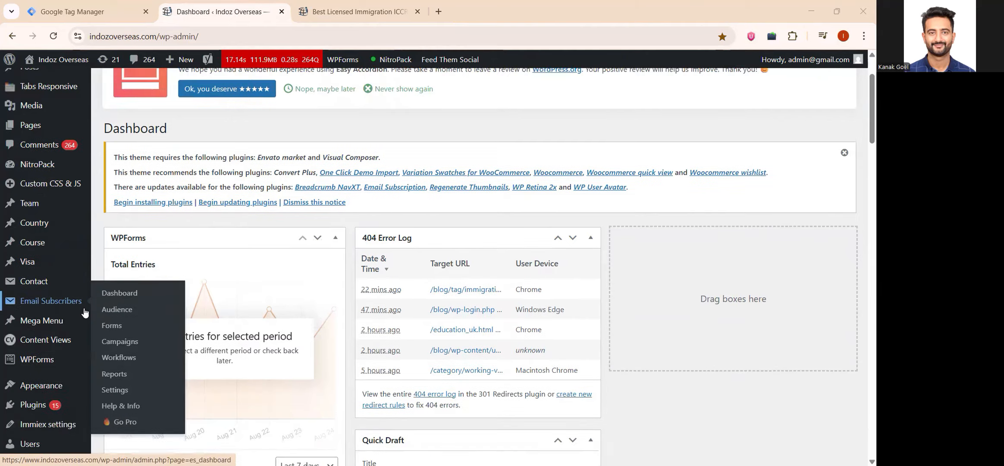
scroll(60, 354, "down", 1)
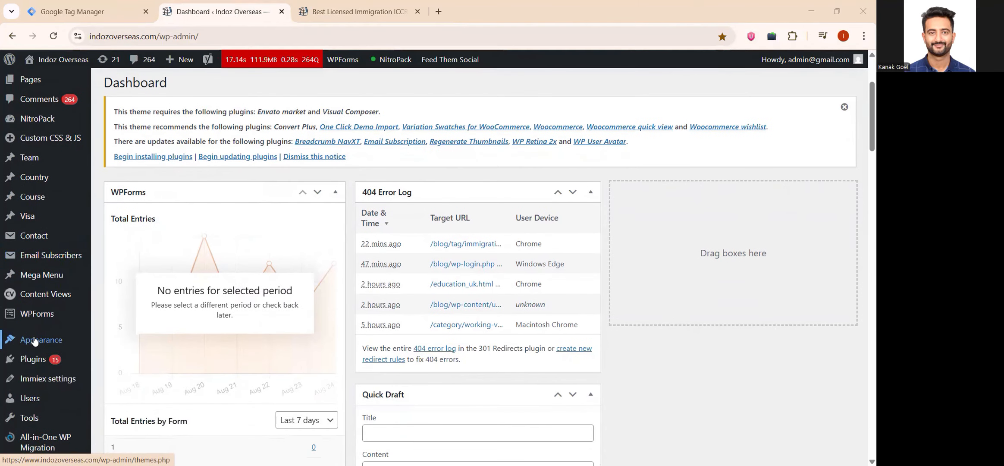
mouse_move(34, 340)
left_click(141, 434)
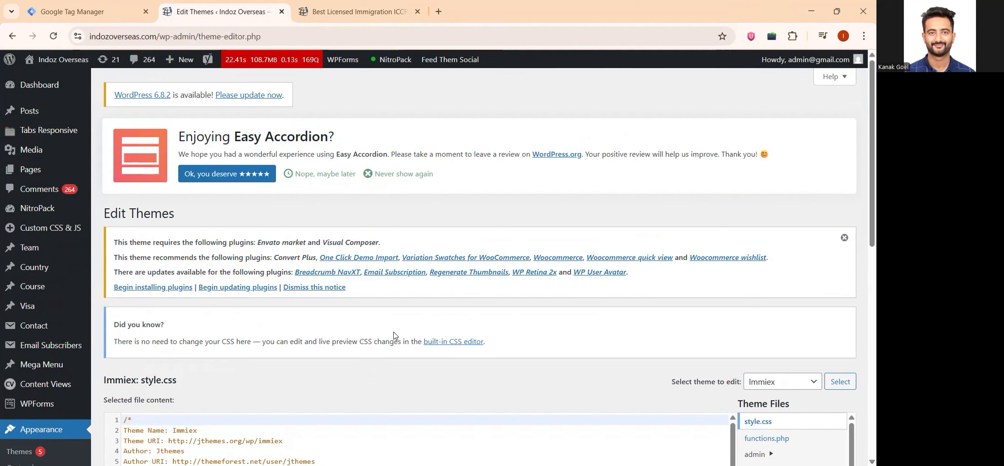
Step: Open the Immiex theme's header.php file for editing
scroll(392, 330, "down", 7)
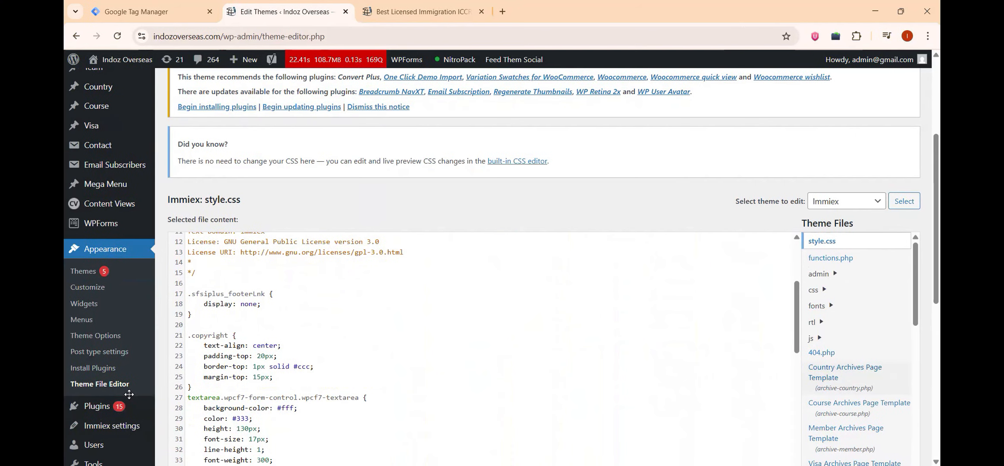
scroll(827, 405, "down", 4)
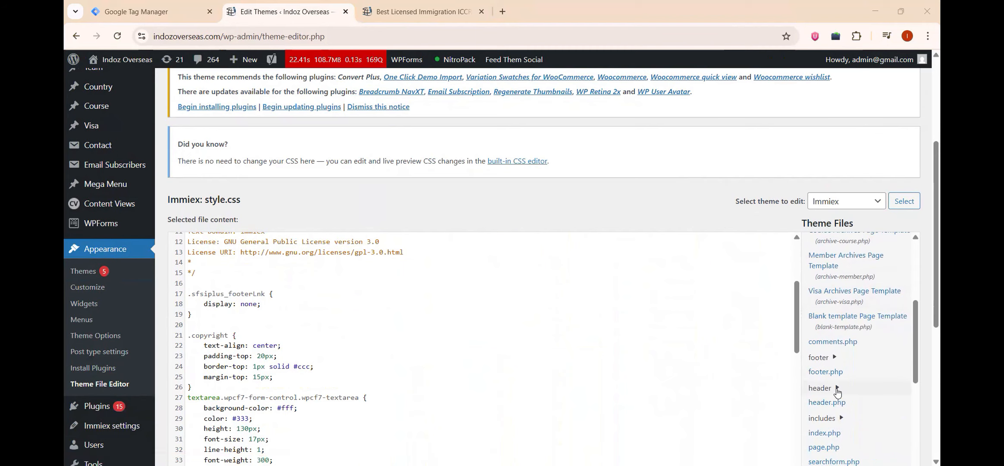
left_click(837, 388)
scroll(873, 399, "down", 3)
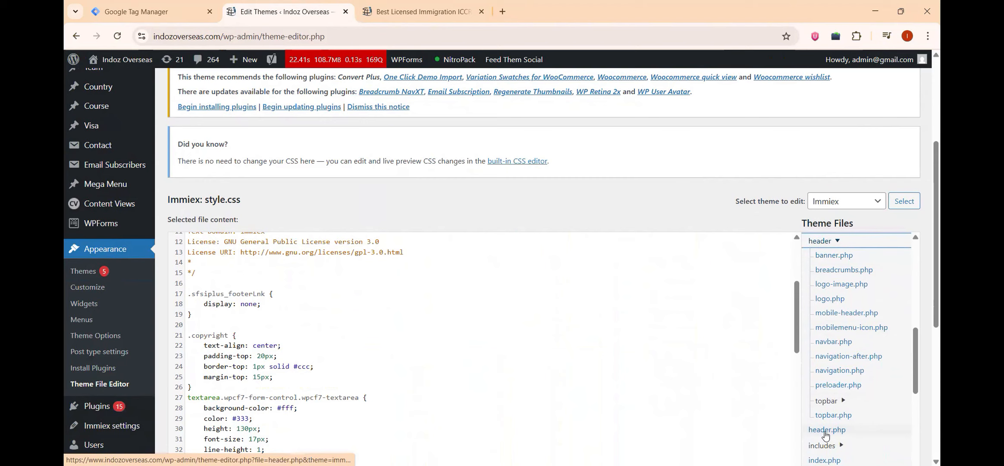
left_click(825, 430)
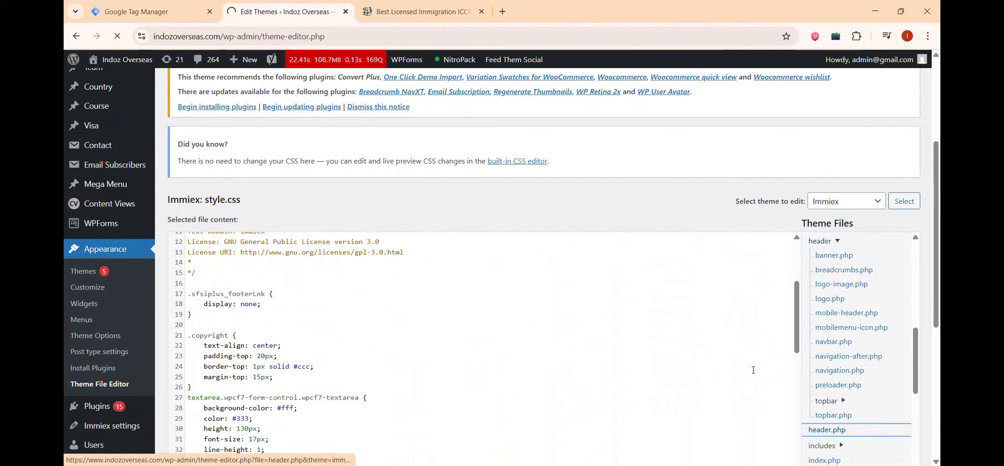
Step: Replace the old Google Tag Manager script in the head section of header.php with the new container's head snippet copied from Tag Manager
scroll(460, 323, "down", 3)
scroll(459, 319, "up", 6)
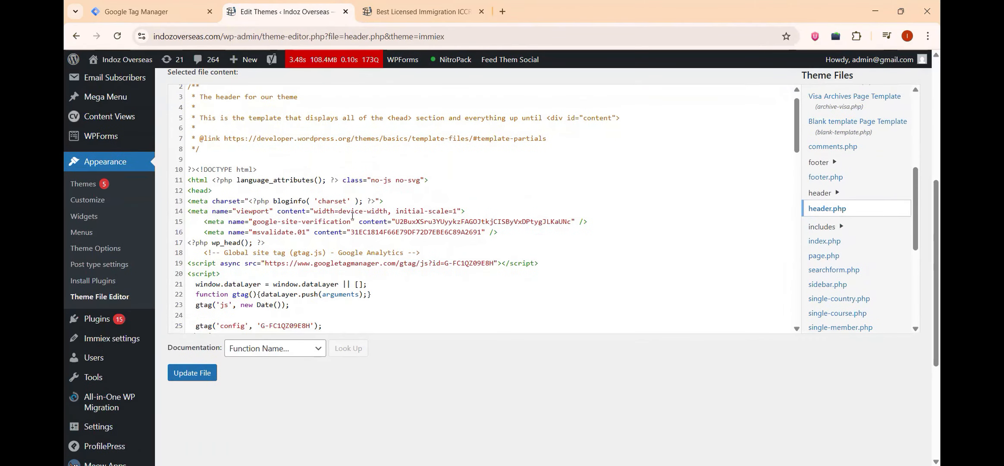
scroll(353, 216, "down", 2)
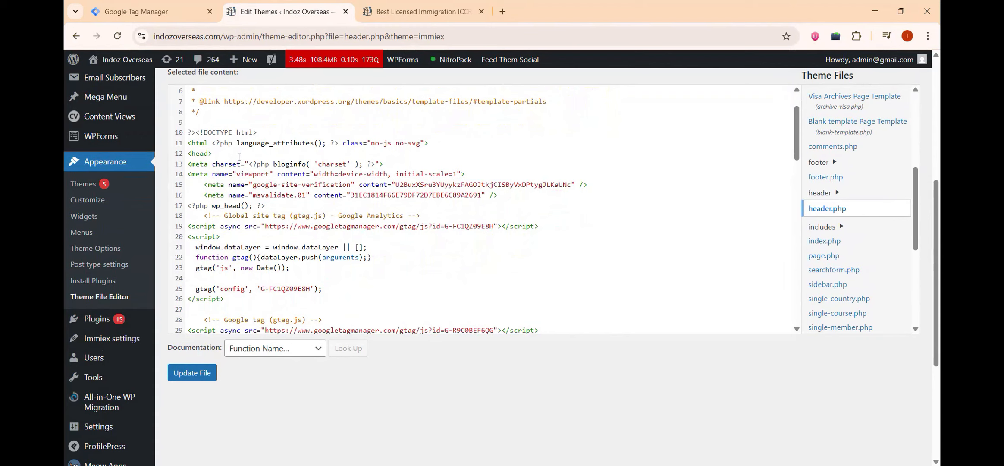
scroll(245, 204, "down", 1)
scroll(246, 204, "down", 5)
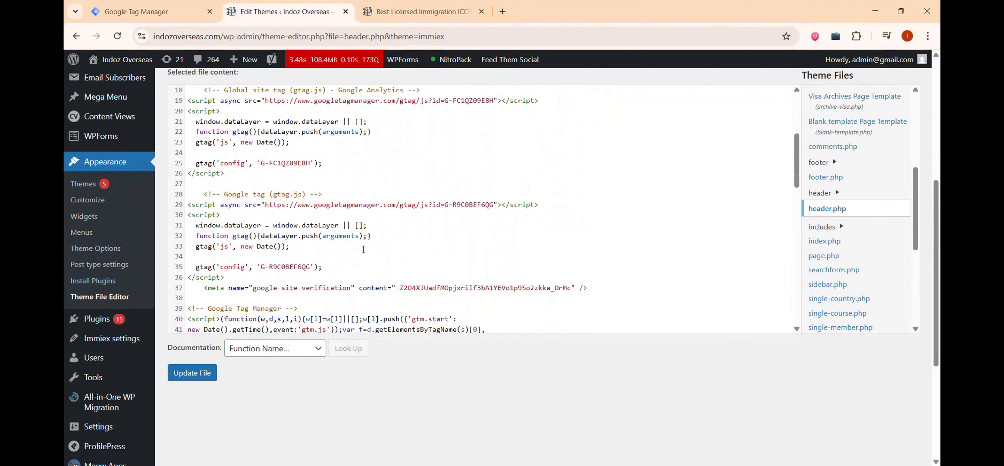
scroll(363, 249, "down", 3)
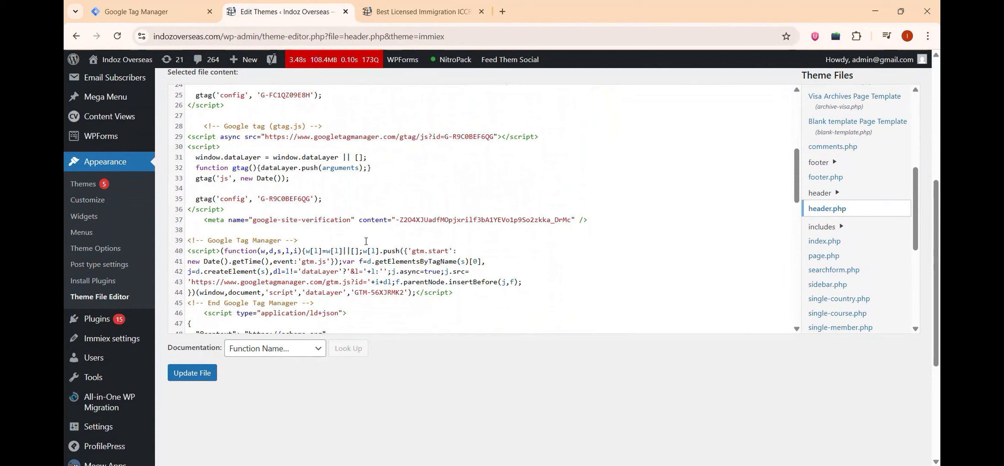
scroll(366, 285, "down", 1)
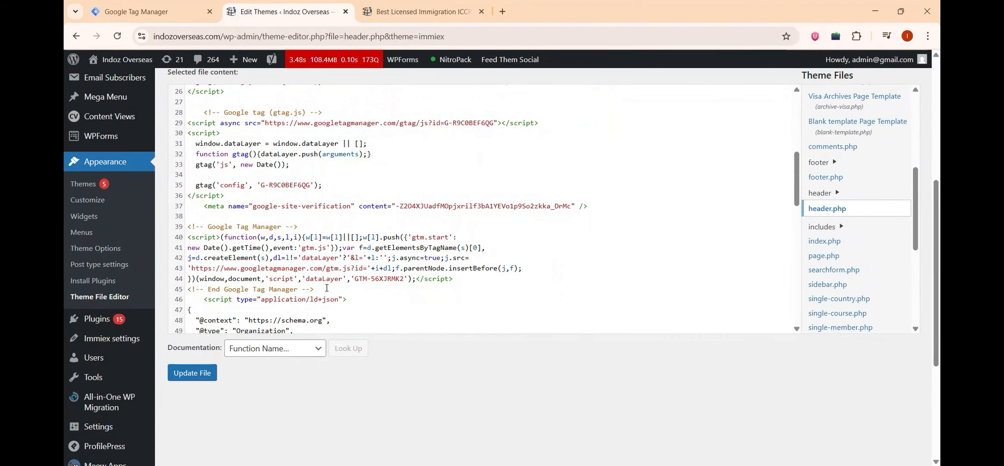
left_click_drag(324, 289, 176, 233)
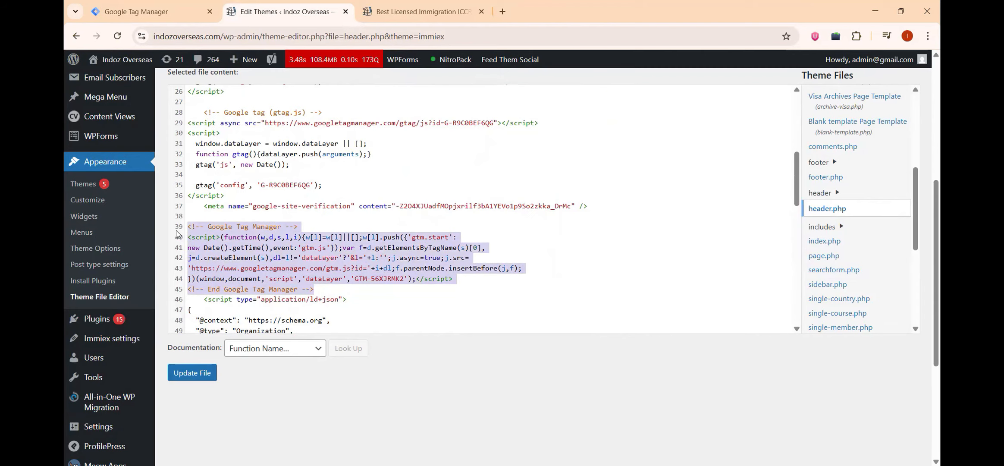
left_click(142, 4)
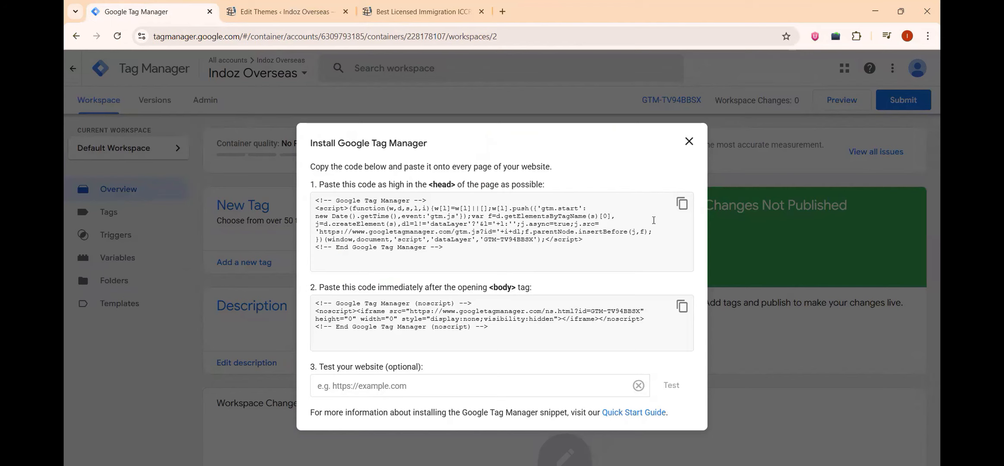
left_click(681, 203)
left_click(395, 5)
left_click(284, 12)
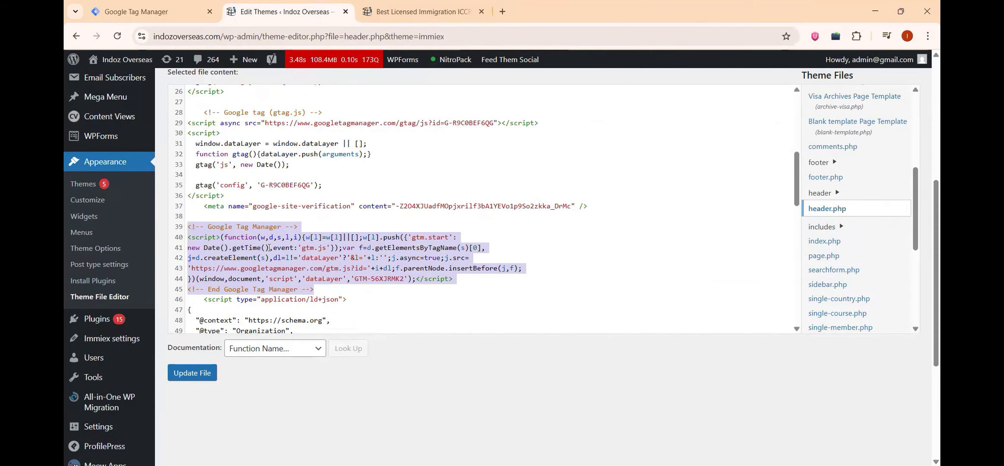
key("BackSpace")
key("ctrl+v")
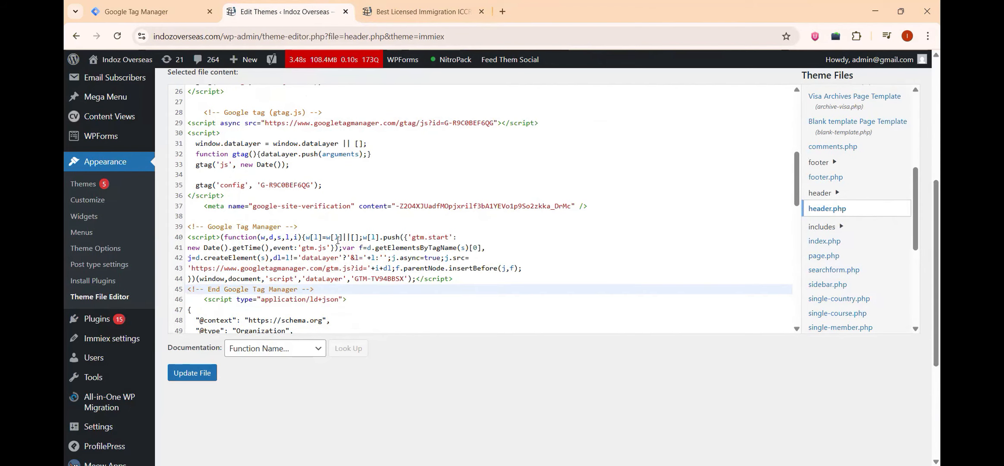
Step: Replace the old Tag Manager noscript block after the opening body tag with the new container's noscript snippet, and save header.php
scroll(345, 235, "down", 3)
scroll(352, 227, "down", 2)
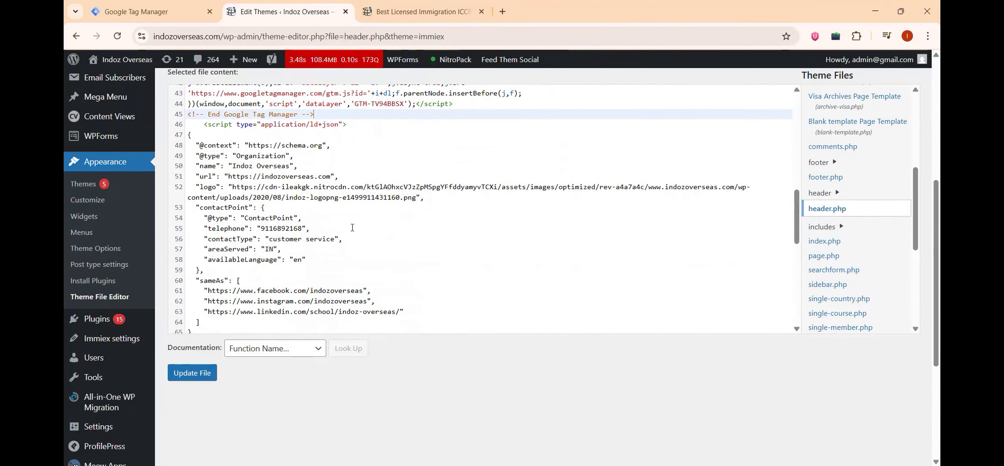
scroll(352, 227, "down", 4)
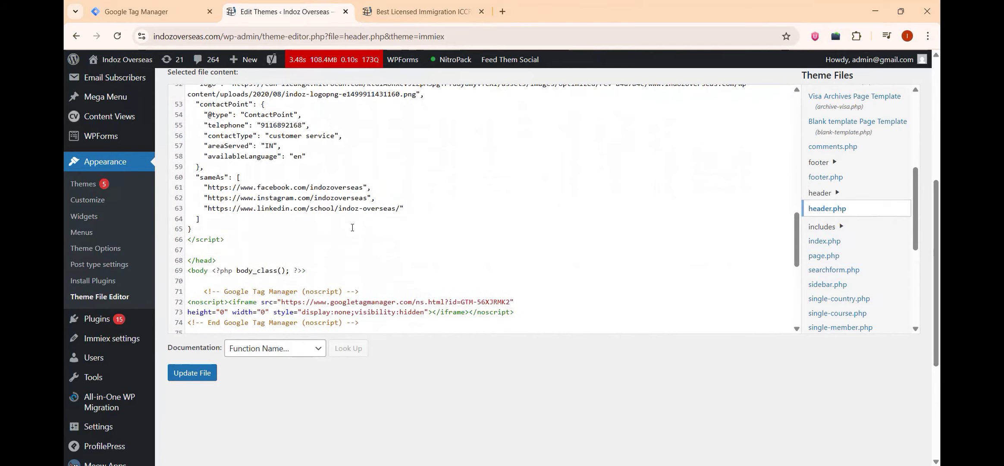
scroll(352, 227, "down", 1)
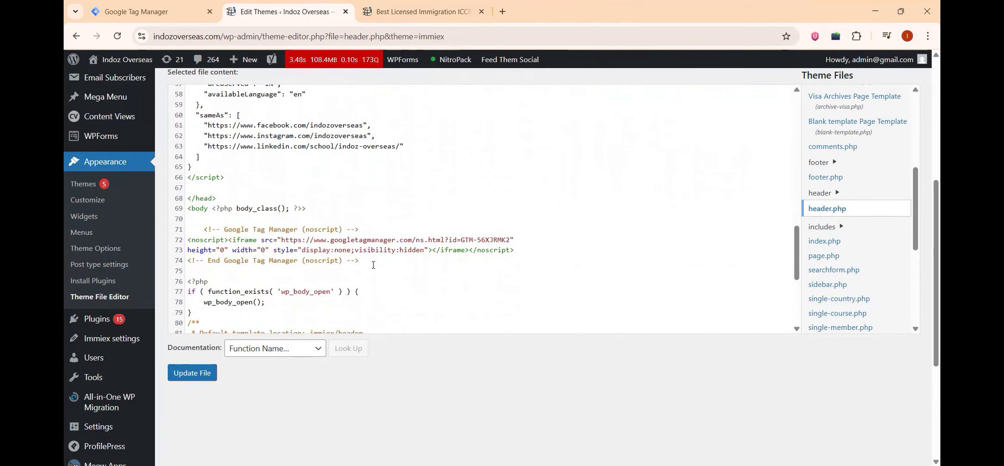
left_click_drag(359, 261, 201, 230)
key("BackSpace")
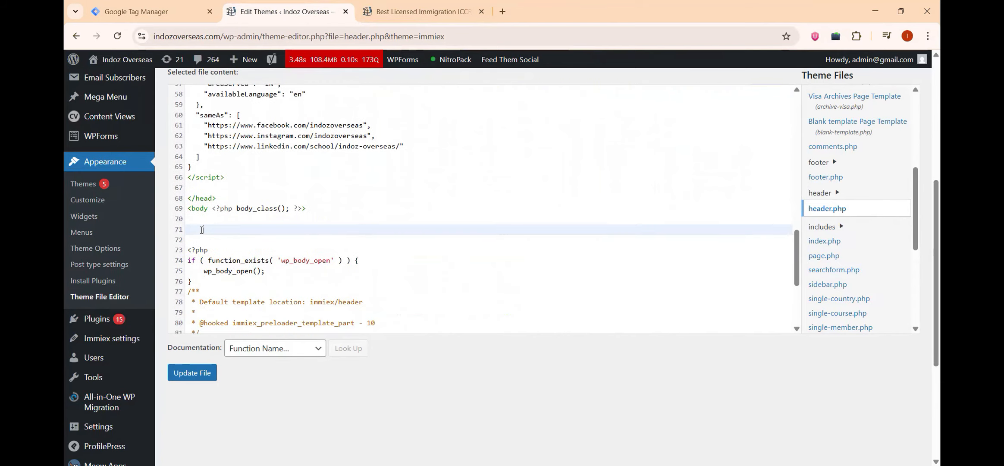
left_click(161, 6)
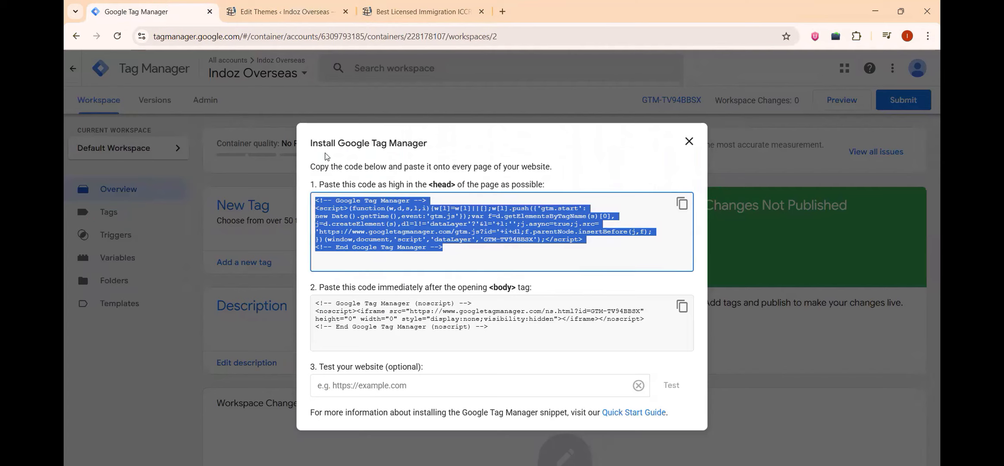
left_click(682, 306)
left_click(280, 11)
key("ctrl+v")
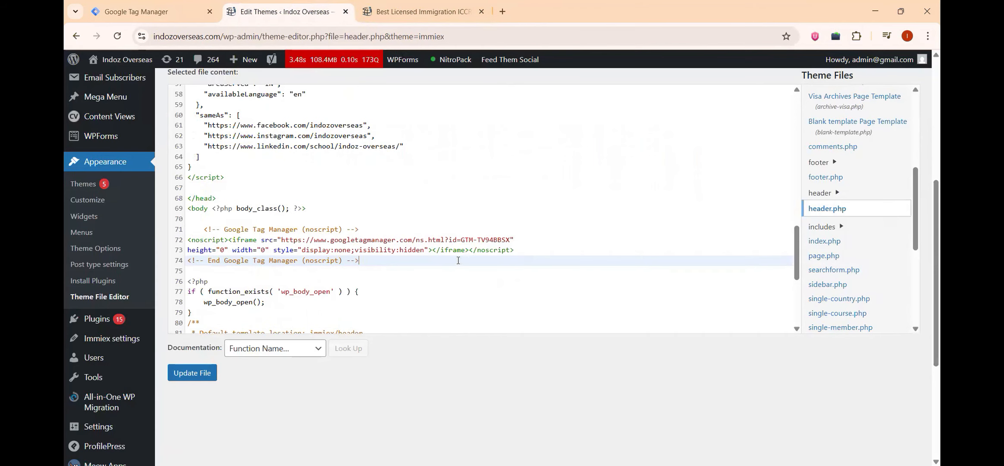
scroll(511, 273, "down", 2)
left_click(192, 373)
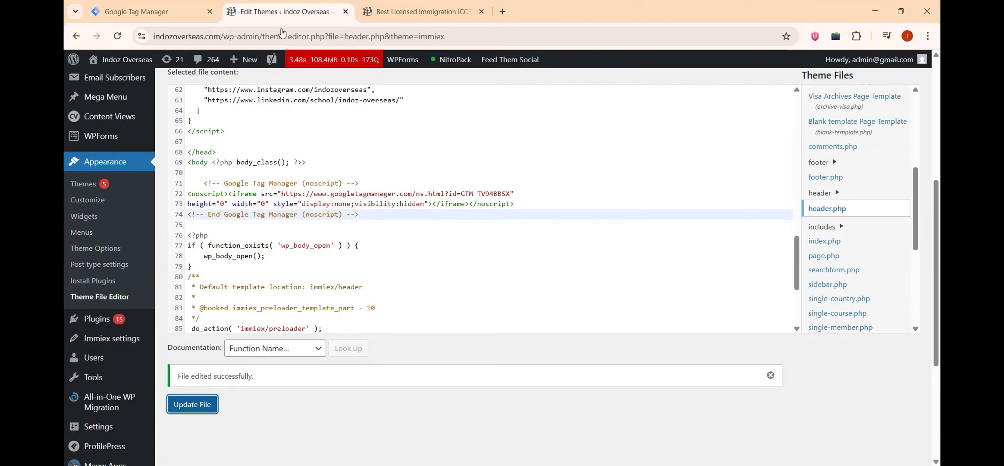
left_click(156, 5)
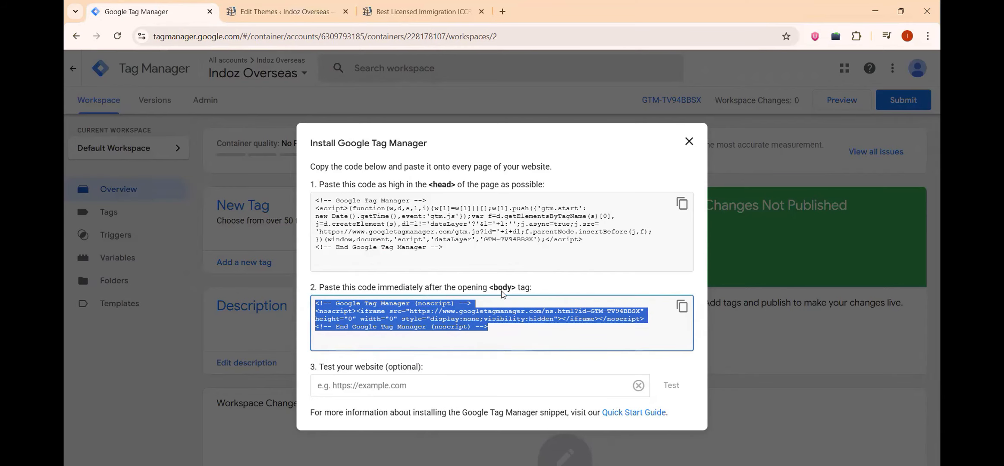
left_click(431, 386)
left_click(422, 12)
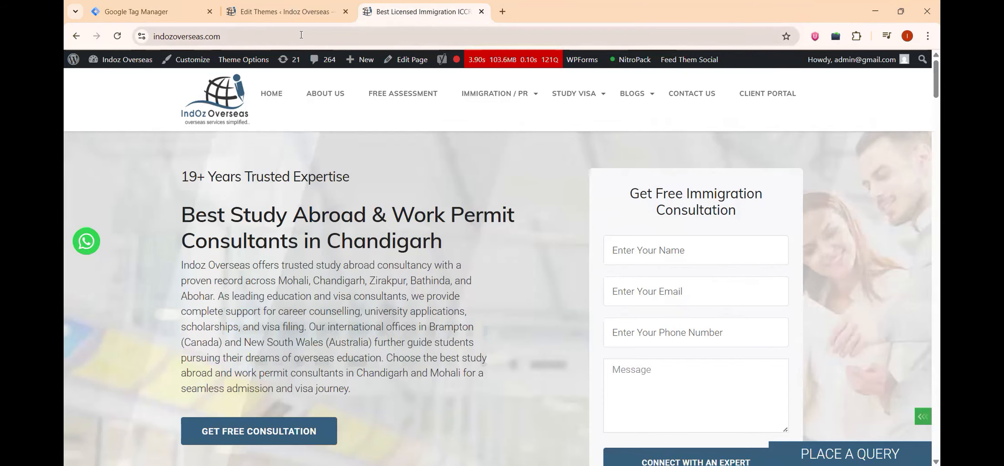
left_click(299, 38)
key("ctrl+c")
left_click(151, 12)
key("ctrl+v")
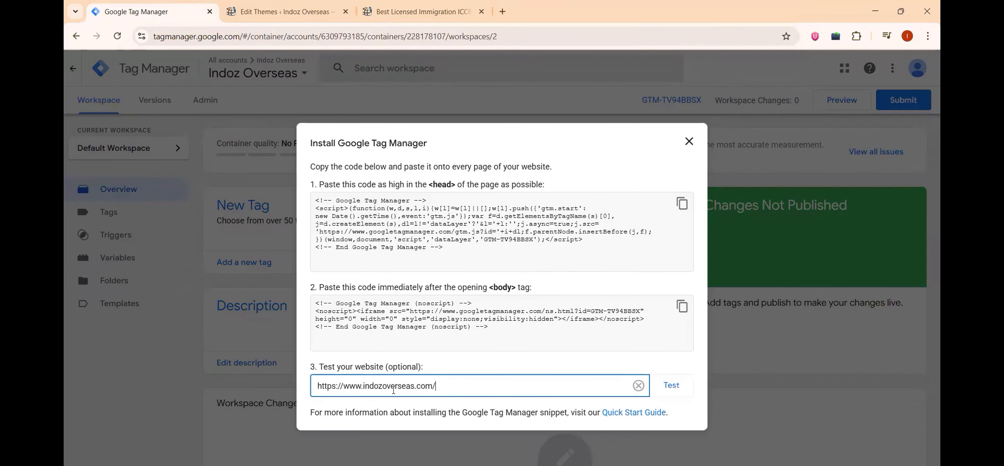
left_click(673, 385)
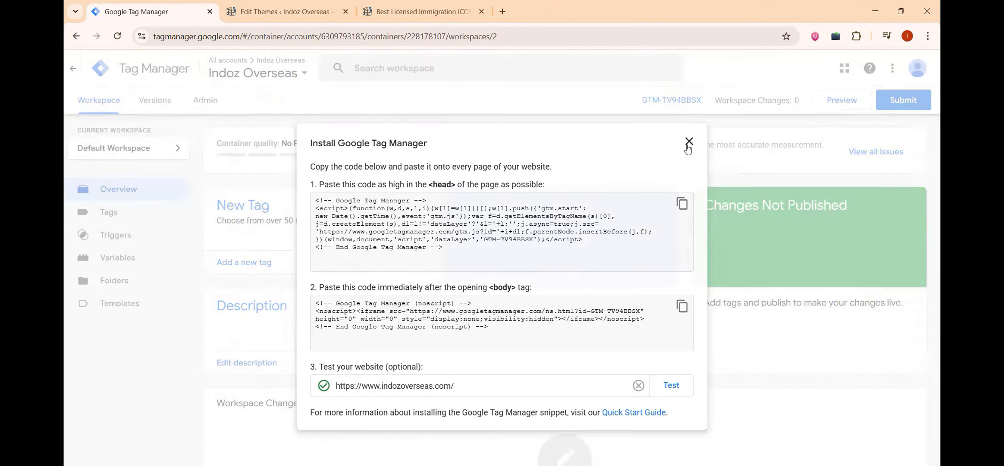
left_click(689, 141)
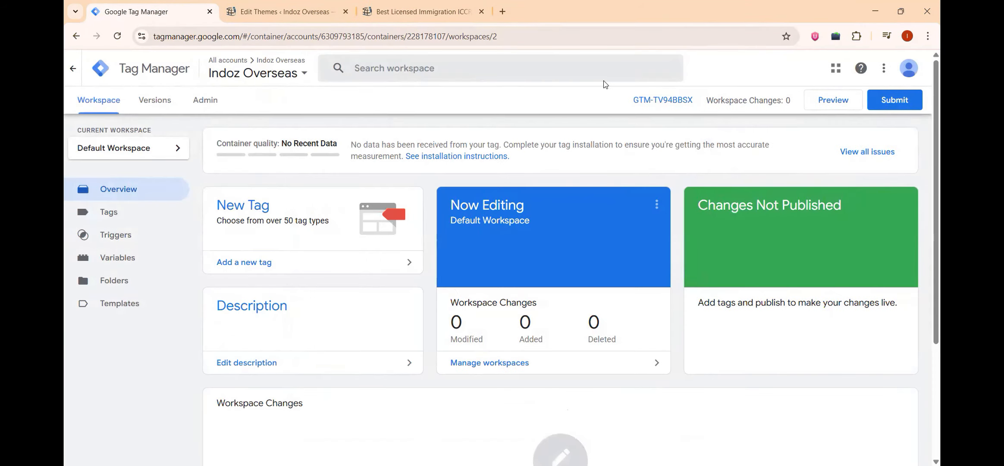